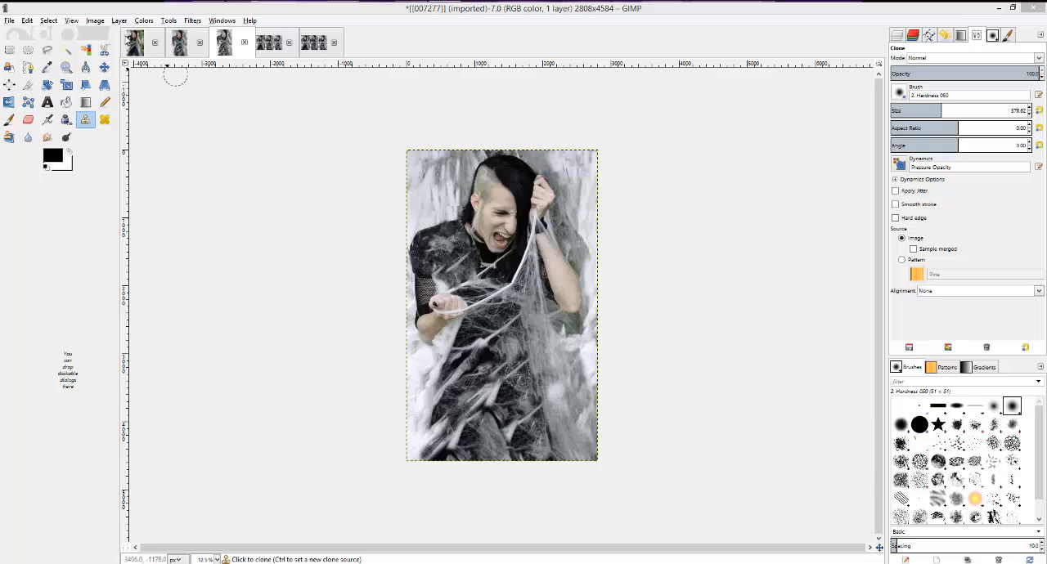
- In [007273].jpg, clone the cobweb from the torso over both trouser legs using a brush size of about 372.60
click(135, 43)
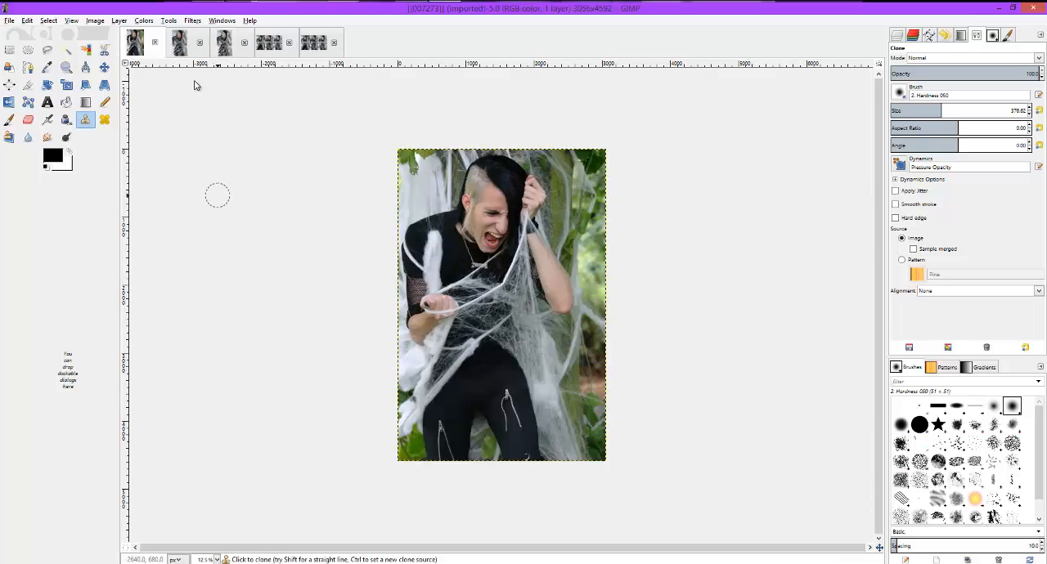
click(226, 45)
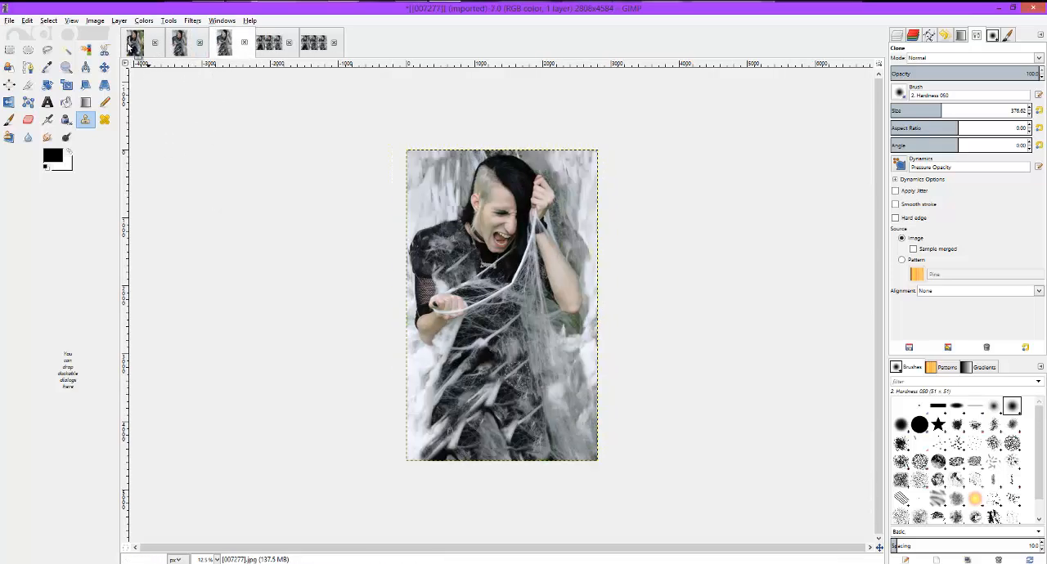
click(134, 44)
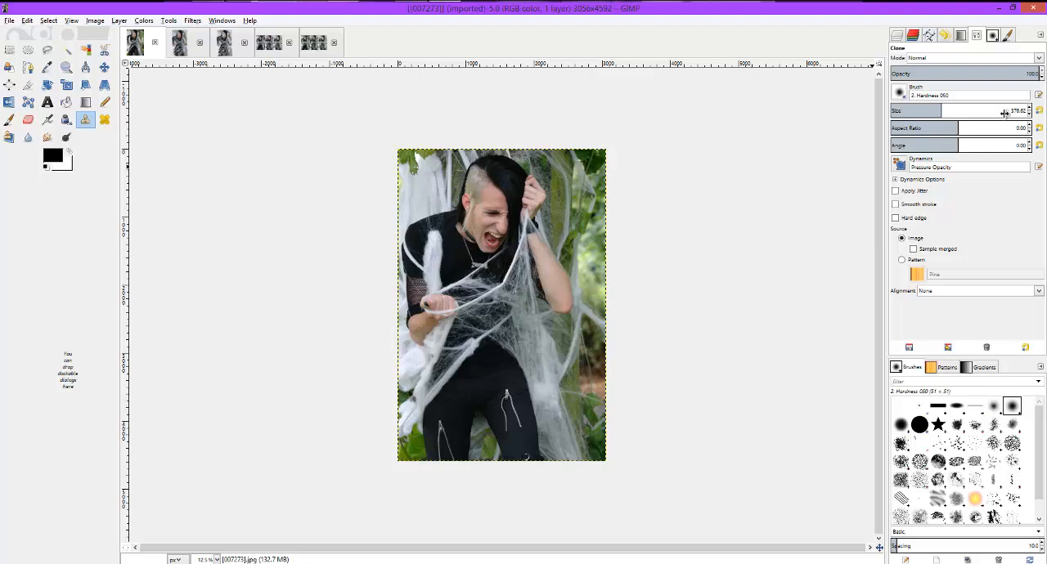
mouse_move(942, 114)
mouse_down()
mouse_move(916, 113)
mouse_move(941, 112)
mouse_up()
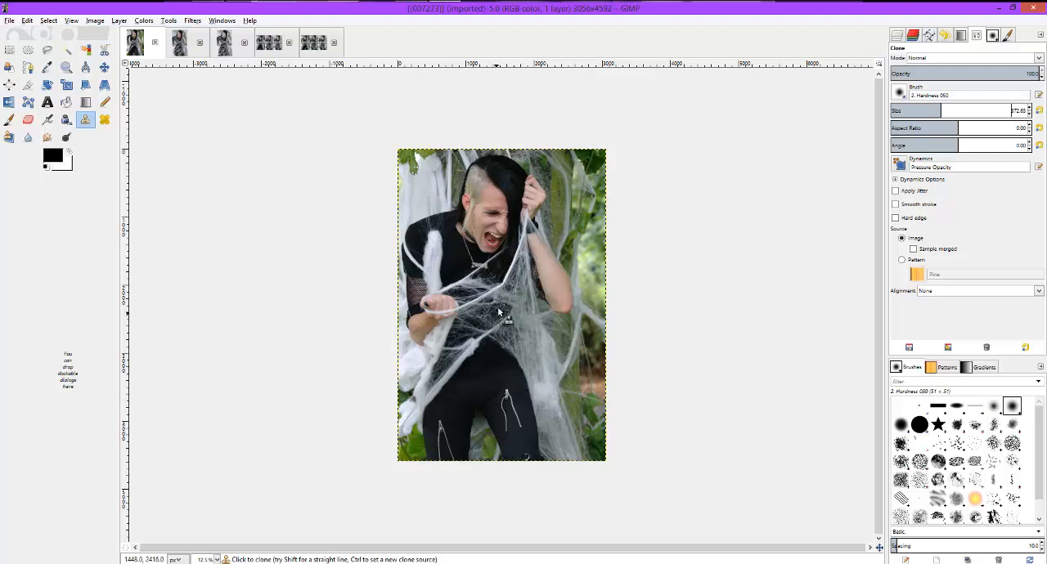
key(shift)
ctrl+click(503, 312)
mouse_move(507, 368)
mouse_down()
mouse_move(466, 367)
mouse_move(501, 355)
mouse_move(488, 343)
mouse_move(460, 382)
mouse_move(469, 349)
mouse_move(459, 362)
mouse_move(455, 401)
mouse_move(449, 408)
mouse_move(447, 390)
mouse_move(432, 418)
mouse_move(438, 455)
mouse_move(470, 379)
mouse_move(452, 457)
mouse_move(472, 386)
mouse_move(501, 407)
mouse_up()
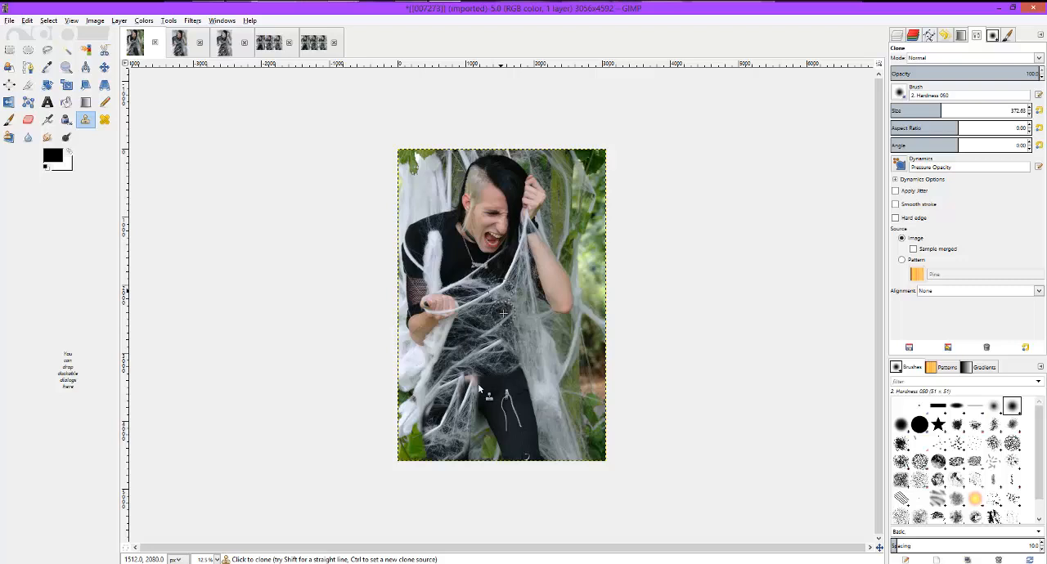
mouse_move(479, 382)
mouse_down()
mouse_move(447, 405)
mouse_move(427, 461)
mouse_move(439, 464)
mouse_move(442, 438)
mouse_move(447, 469)
mouse_move(457, 447)
mouse_move(463, 464)
mouse_move(479, 410)
mouse_move(501, 467)
mouse_move(490, 399)
mouse_move(484, 427)
mouse_move(486, 396)
mouse_move(519, 372)
mouse_move(495, 398)
mouse_move(510, 368)
mouse_move(524, 379)
mouse_move(519, 363)
mouse_move(507, 407)
mouse_move(531, 395)
mouse_move(510, 404)
mouse_move(539, 411)
mouse_move(533, 454)
mouse_up()
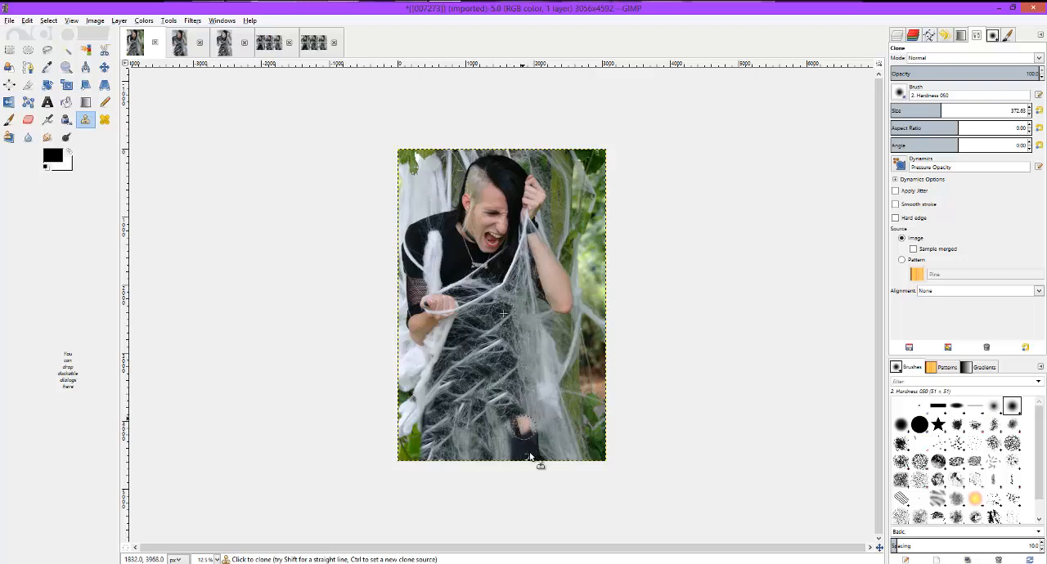
mouse_move(516, 421)
mouse_down()
mouse_move(521, 473)
mouse_move(532, 464)
mouse_up()
ctrl+click(547, 313)
mouse_move(558, 303)
mouse_down()
mouse_move(574, 306)
mouse_move(580, 288)
mouse_up()
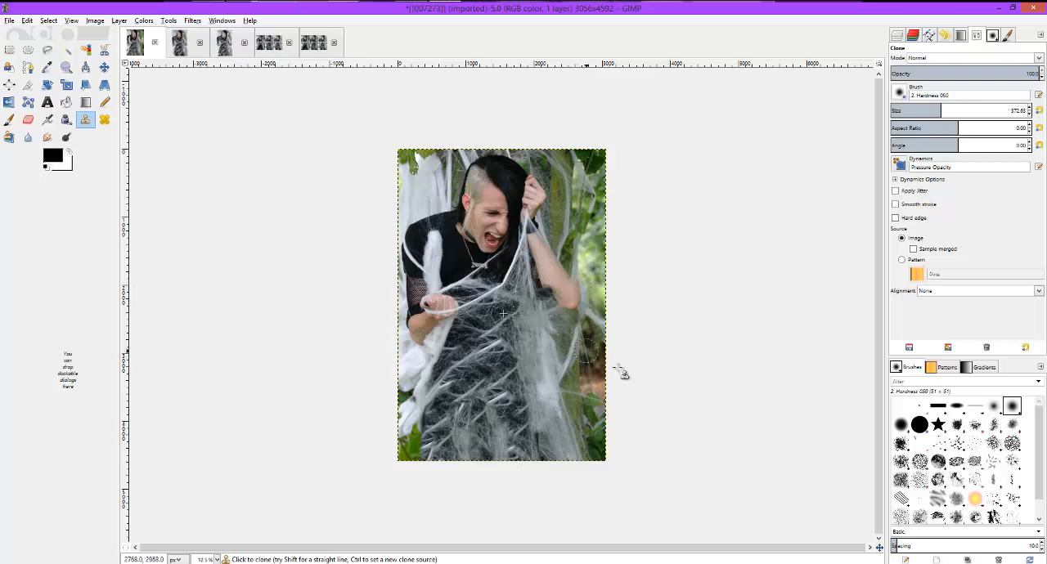
key(ctrl+z)
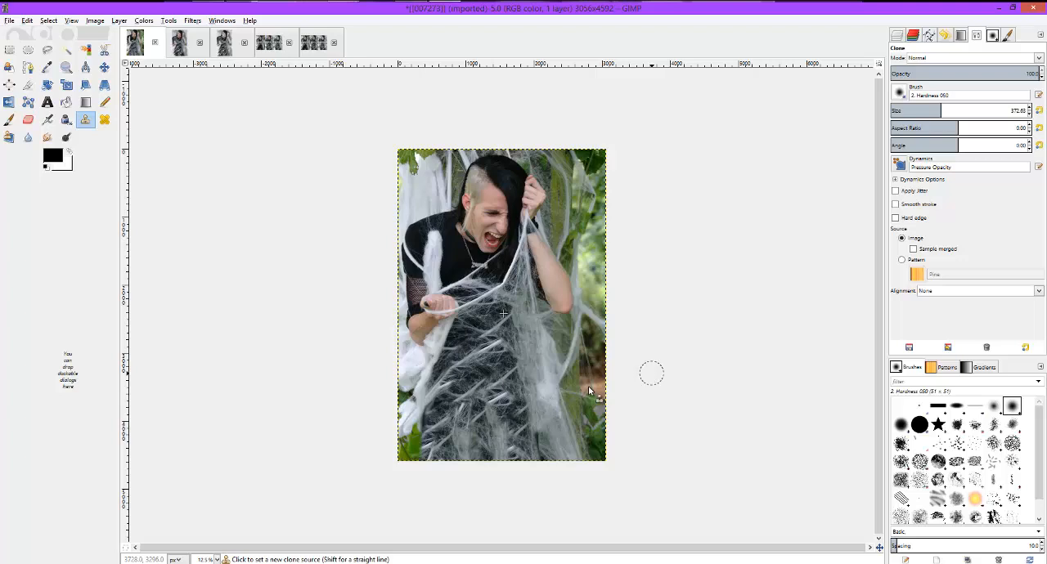
- Clone over the background in the photo's lower-right corner, covering it with white webbing sampled from the upper-left background
mouse_move(591, 397)
mouse_down()
mouse_move(601, 456)
mouse_move(590, 408)
mouse_up()
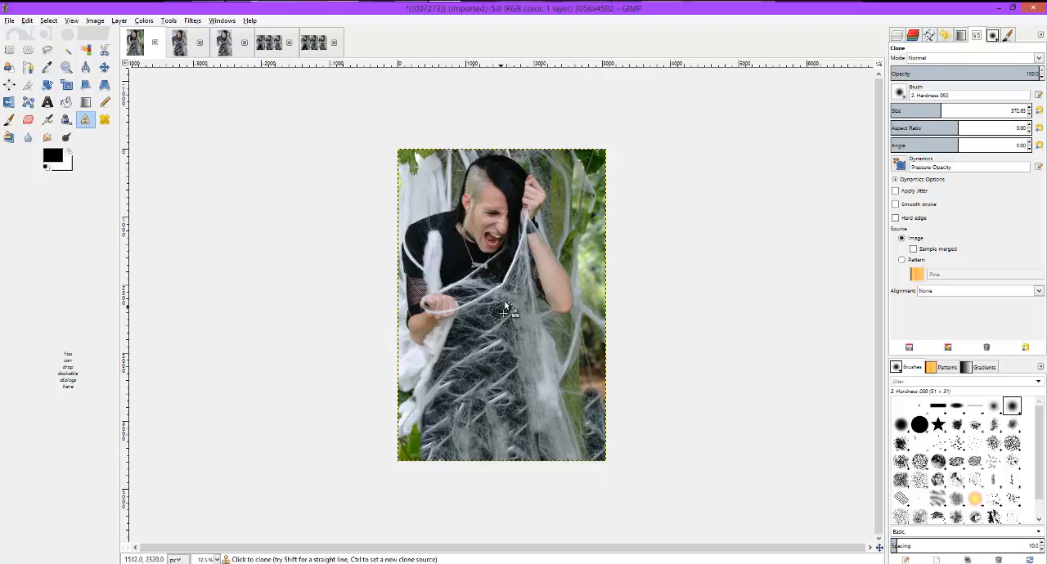
ctrl+click(424, 200)
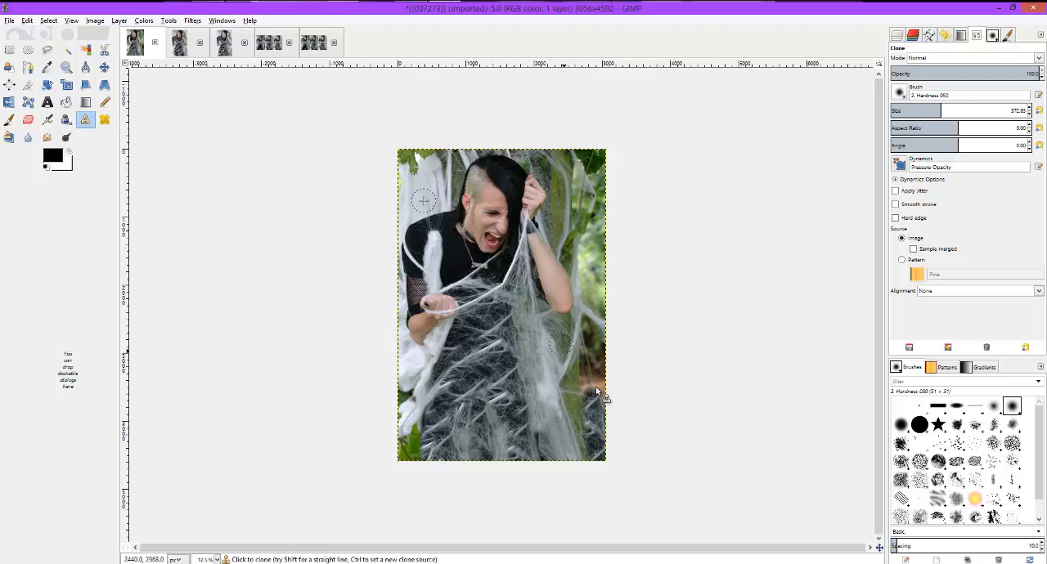
mouse_move(599, 407)
mouse_down()
mouse_move(606, 455)
mouse_move(596, 400)
mouse_move(591, 428)
mouse_move(587, 404)
mouse_move(606, 373)
mouse_move(575, 405)
mouse_move(607, 354)
mouse_move(582, 438)
mouse_move(590, 456)
mouse_move(578, 415)
mouse_move(585, 460)
mouse_move(575, 429)
mouse_move(597, 448)
mouse_up()
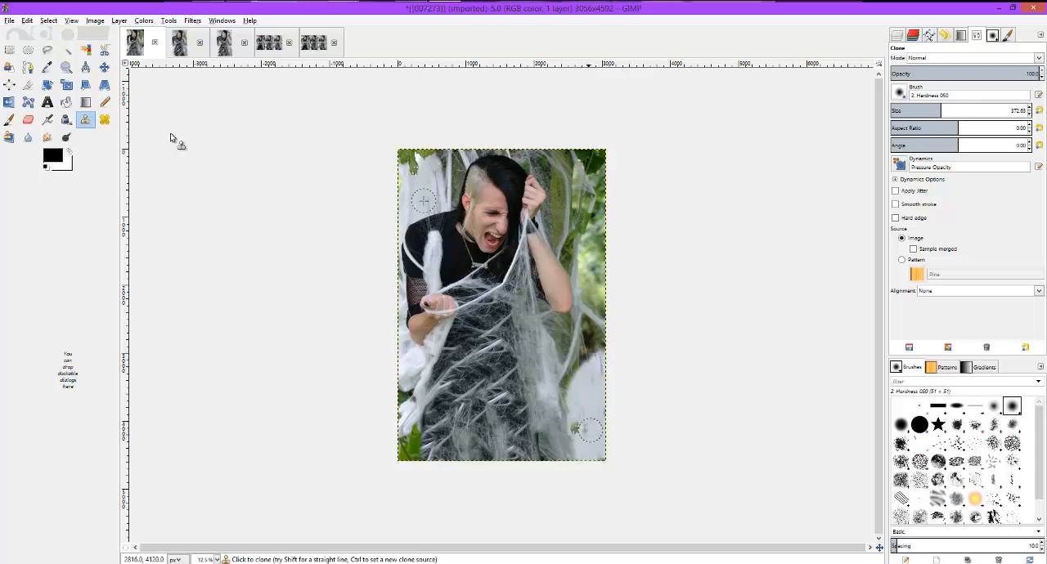
- Compare the intermediate edit [007276].jpg with the final version [007277].jpg
click(179, 43)
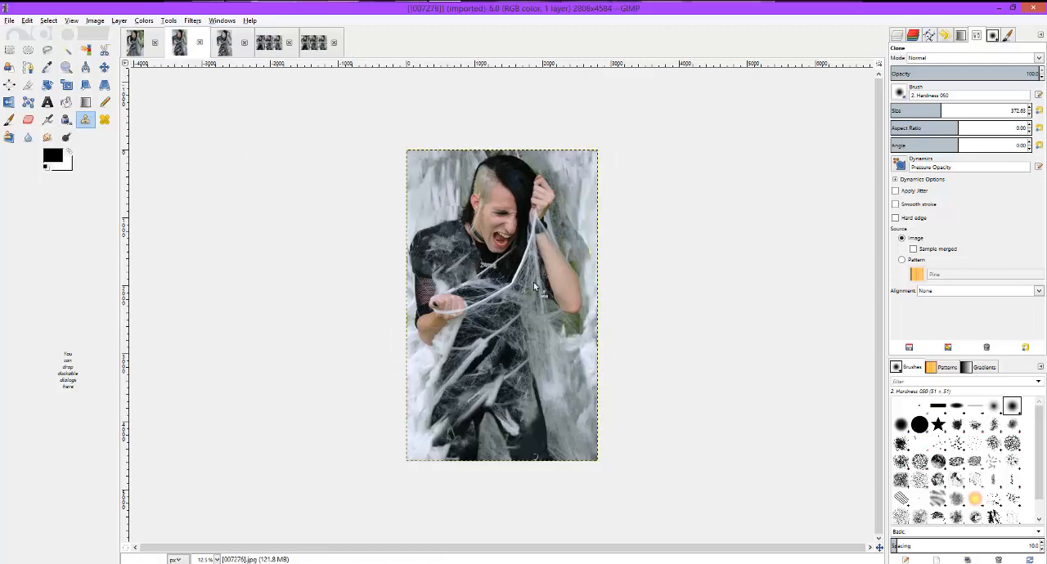
ctrl+click(594, 359)
click(225, 51)
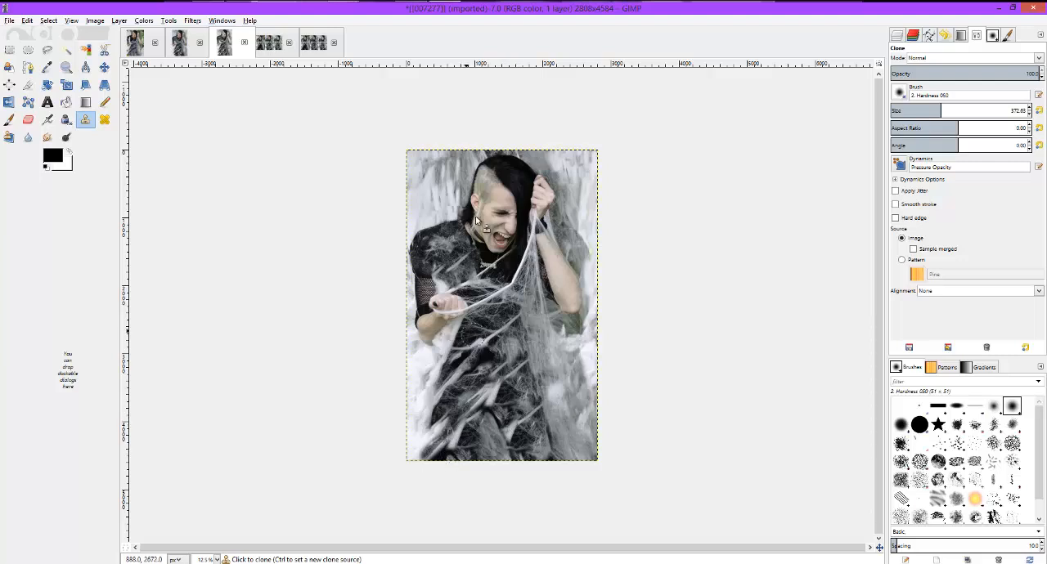
click(181, 45)
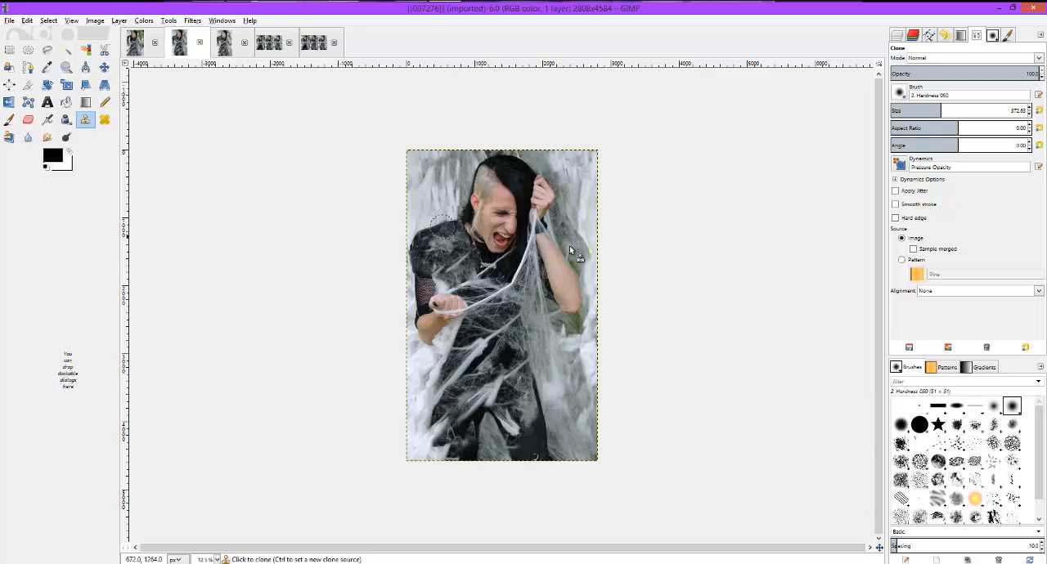
click(224, 43)
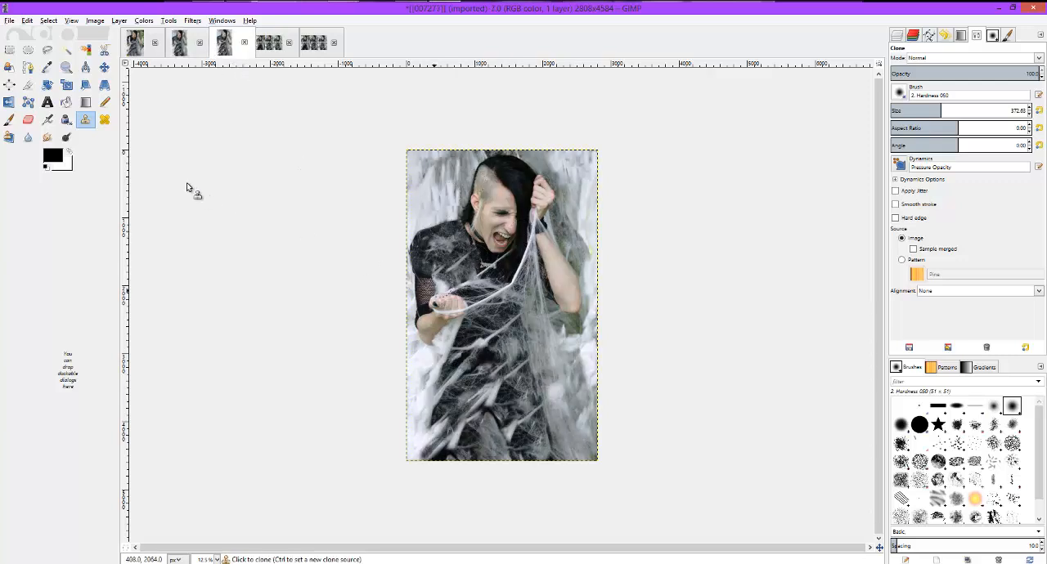
click(144, 20)
click(172, 47)
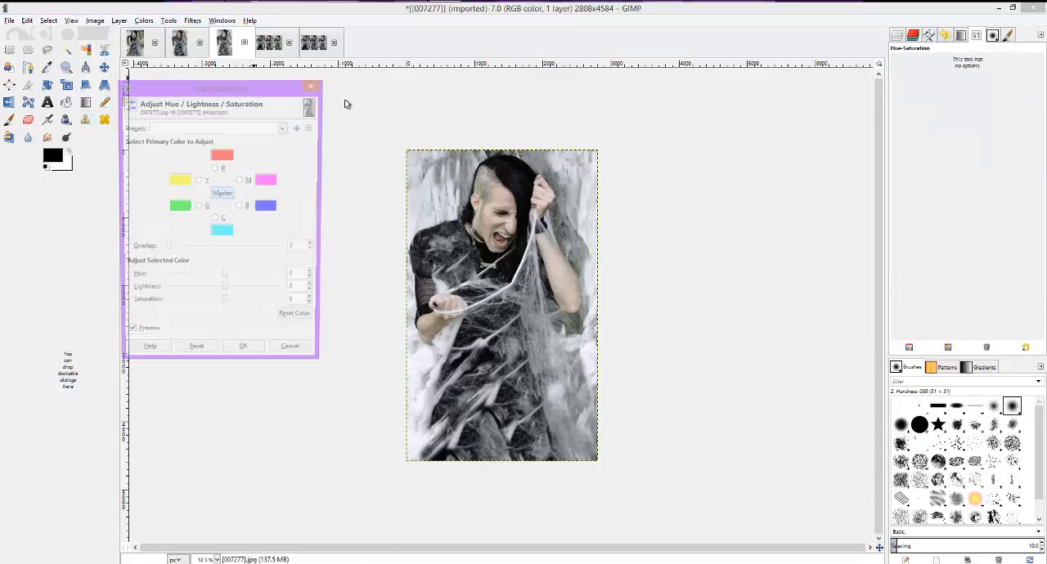
drag(225, 306, 230, 307)
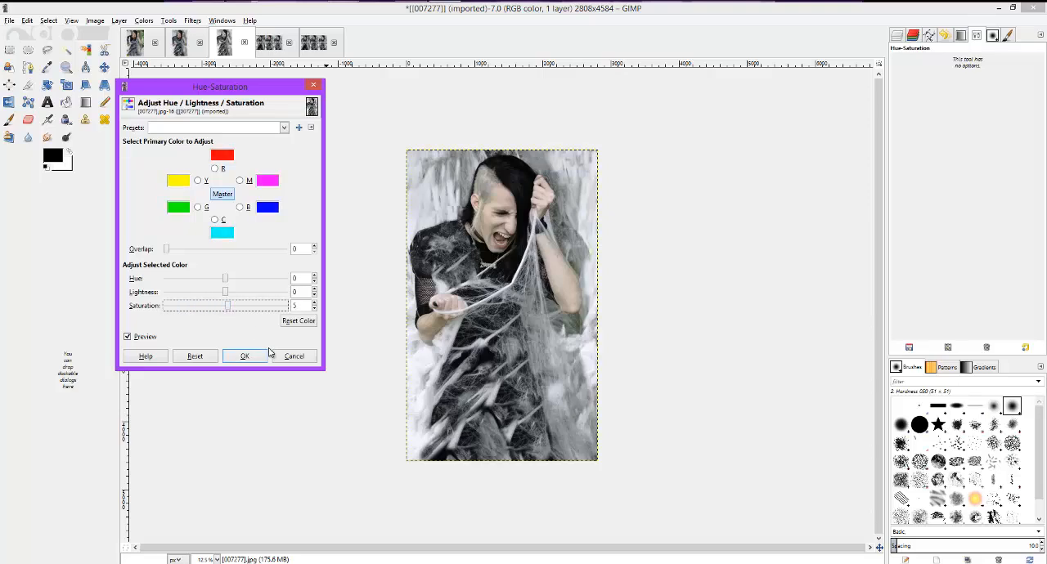
click(295, 356)
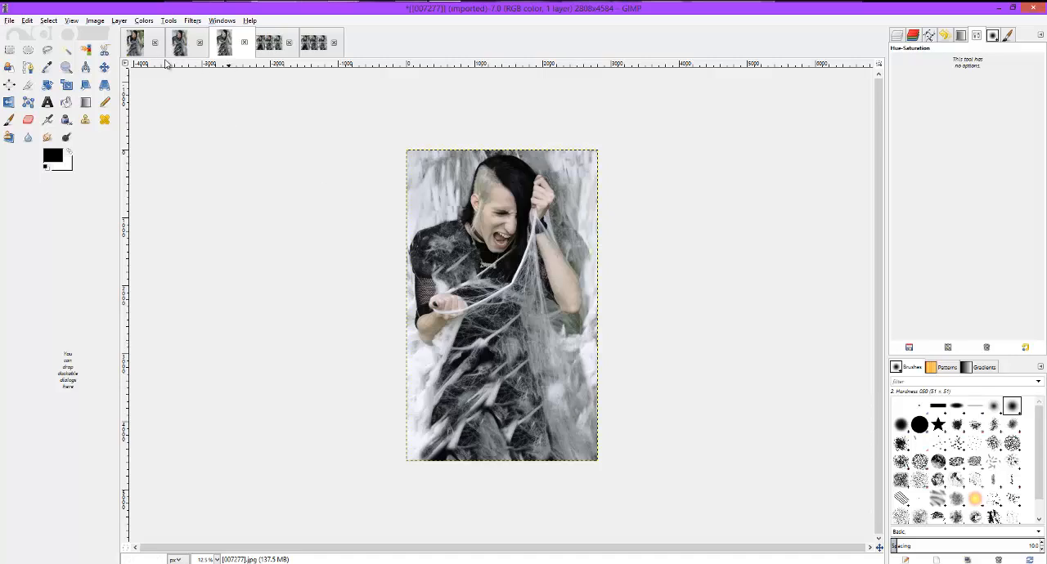
- Compare the colours and framing of the newly cloned [007273].jpg with the final [007277].jpg
click(137, 49)
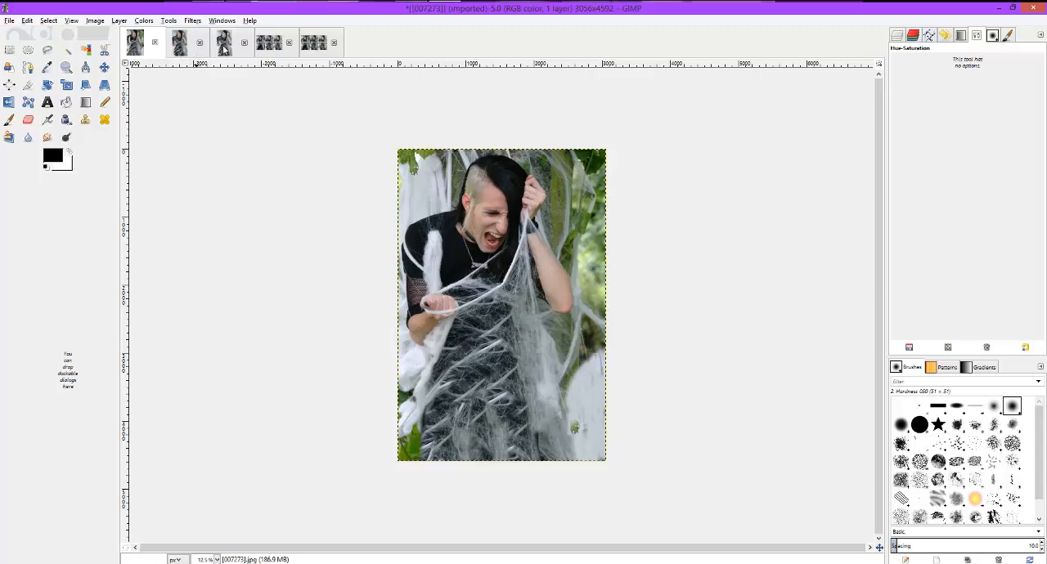
click(224, 50)
click(139, 50)
click(224, 49)
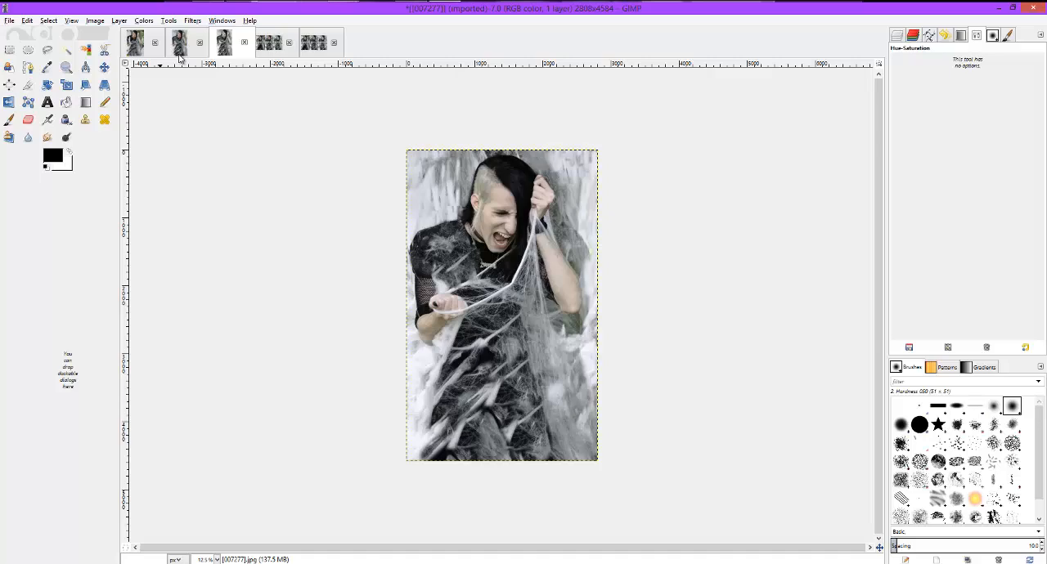
- Crop [007273].jpg to 2648 × 4584 px from position 0, 8, cutting off the strip of background along its right edge
click(136, 53)
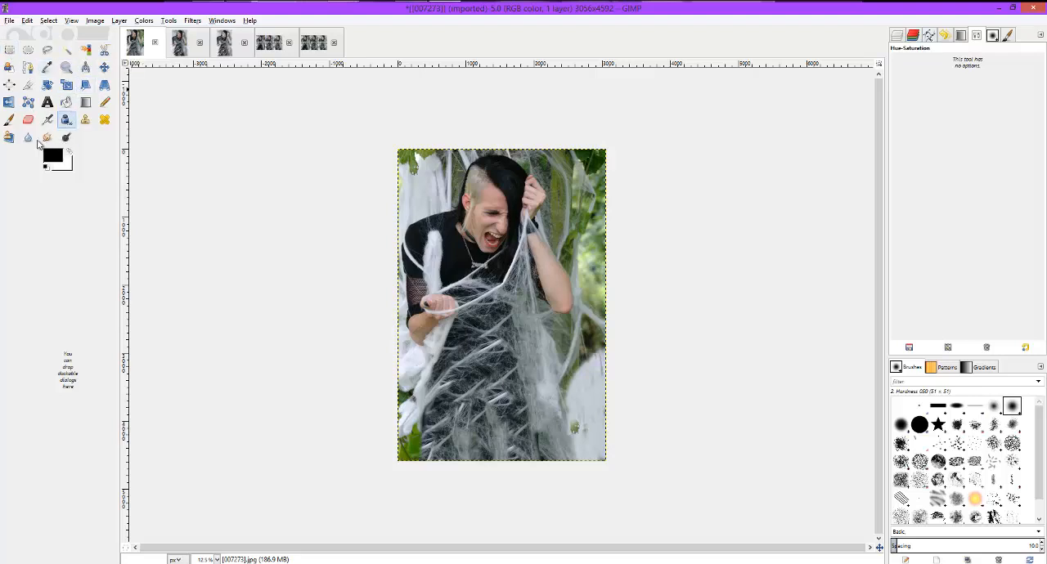
click(29, 85)
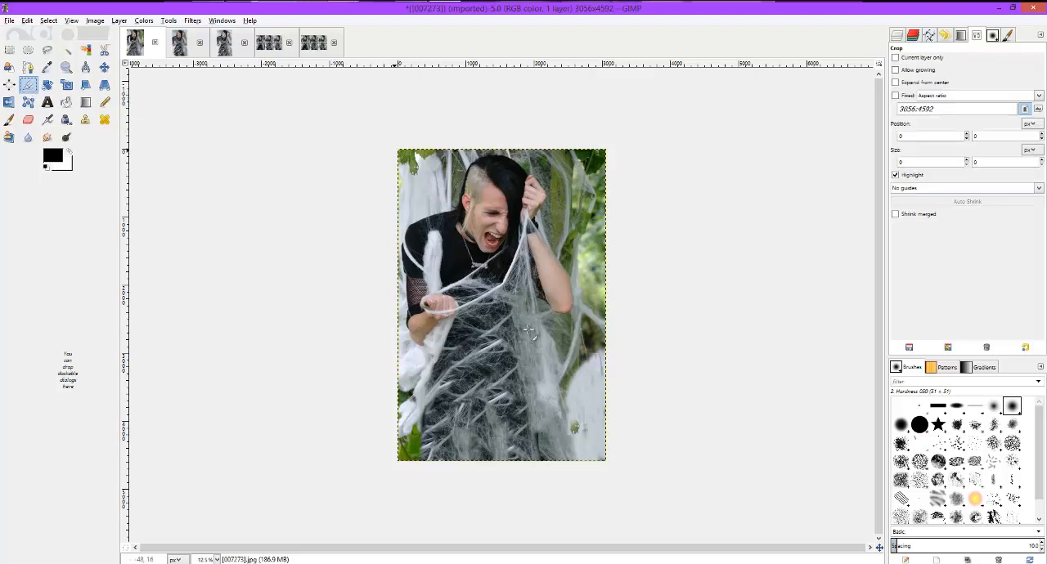
drag(398, 151, 577, 455)
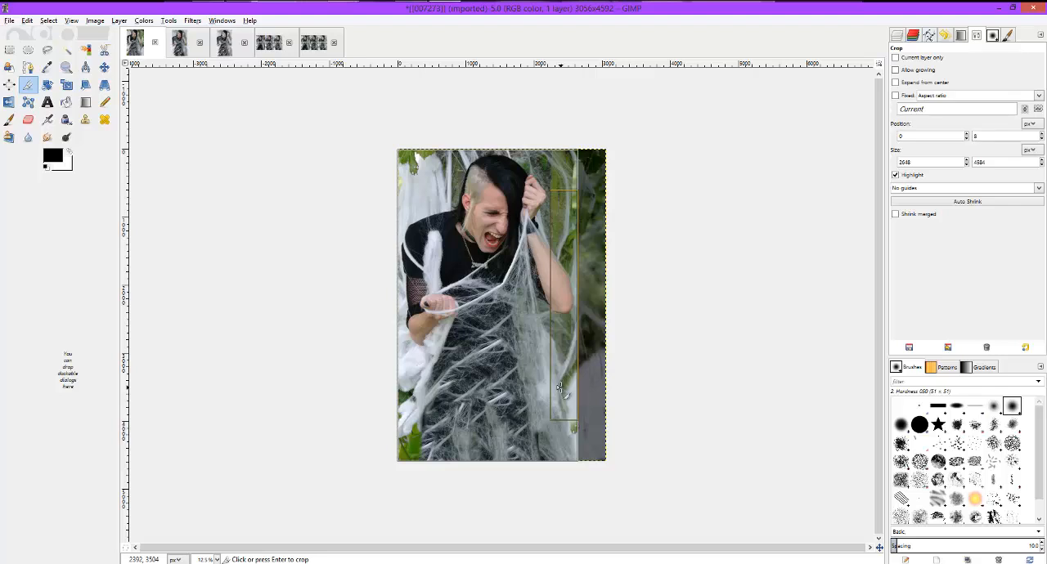
click(559, 388)
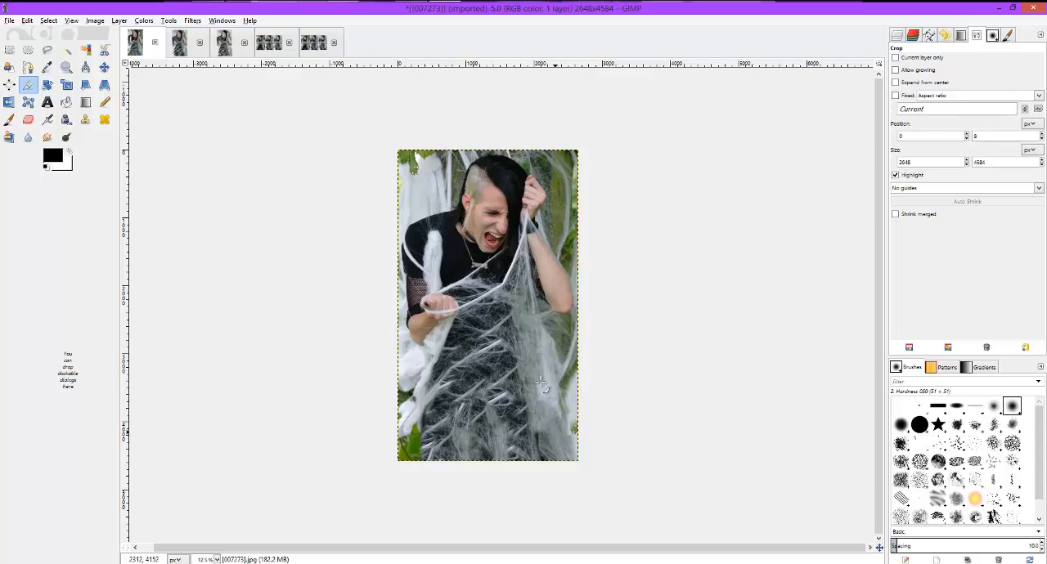
- Compare the cropped [007273].jpg with the intermediate [007276].jpg and the final [007277].jpg
click(175, 40)
click(227, 45)
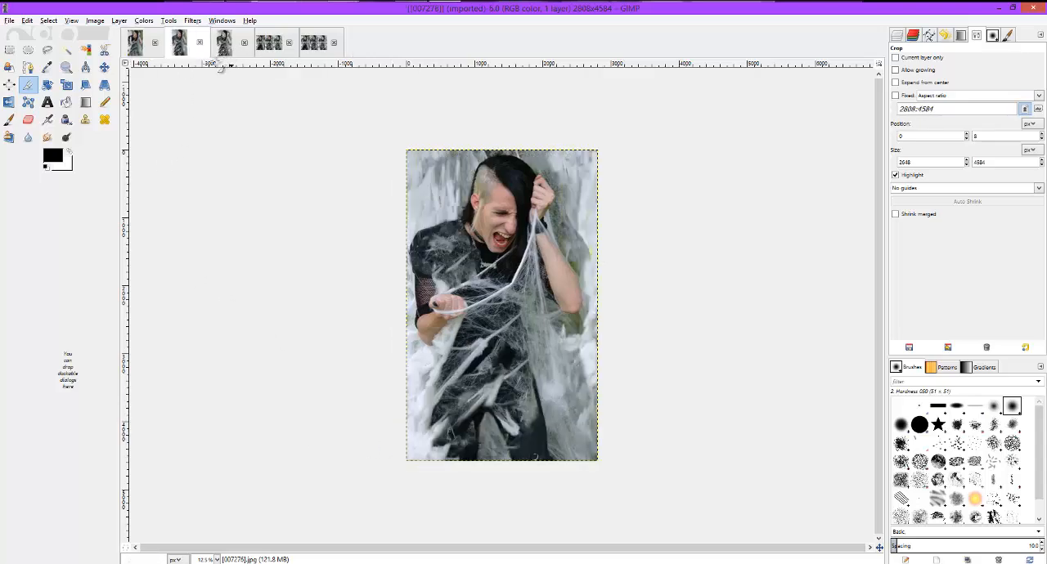
click(145, 49)
click(174, 39)
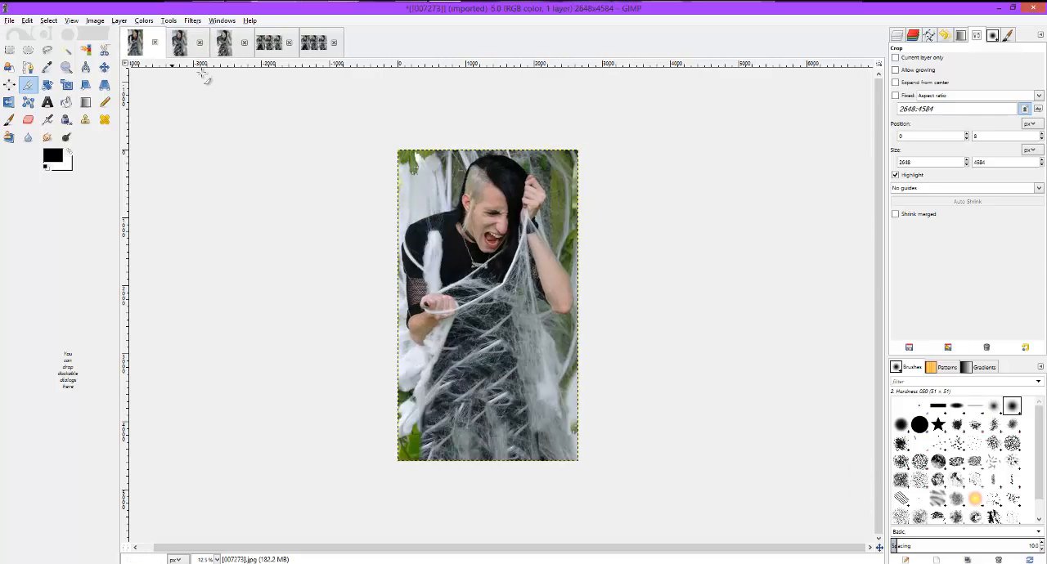
click(225, 48)
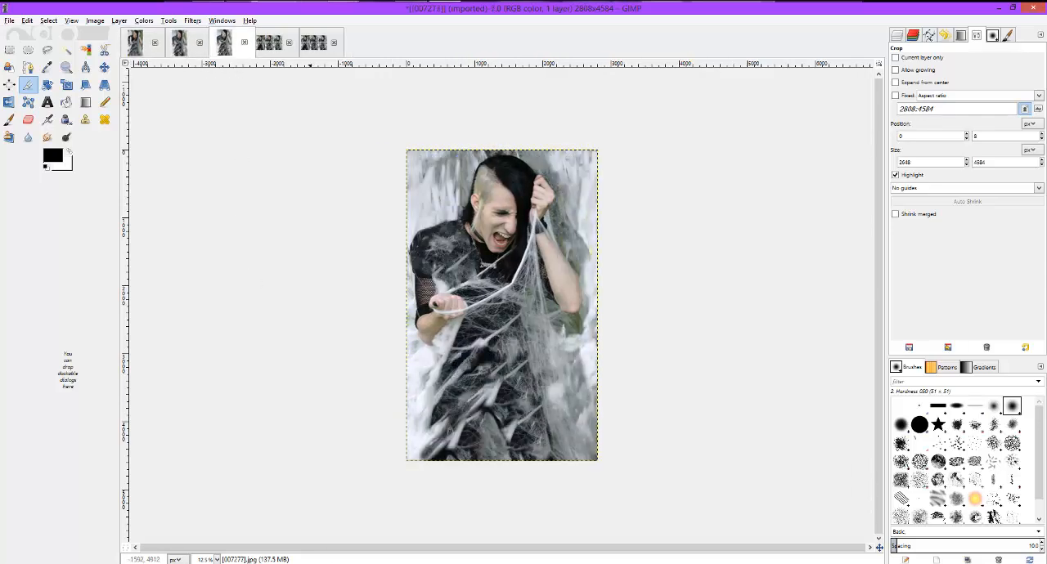